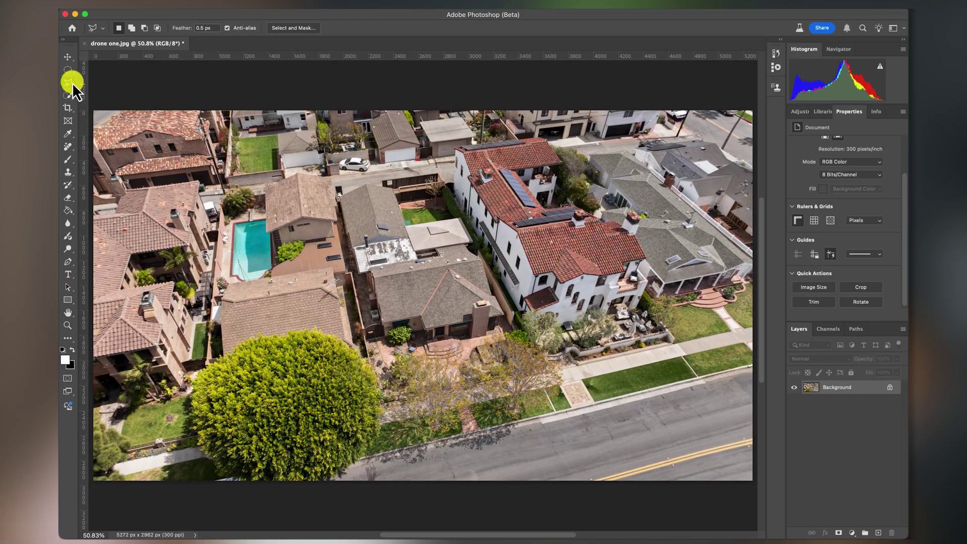
Trace the grey-roofed house lot's corners with the Polygonal Lasso, closing at the start point
left_click(71, 82)
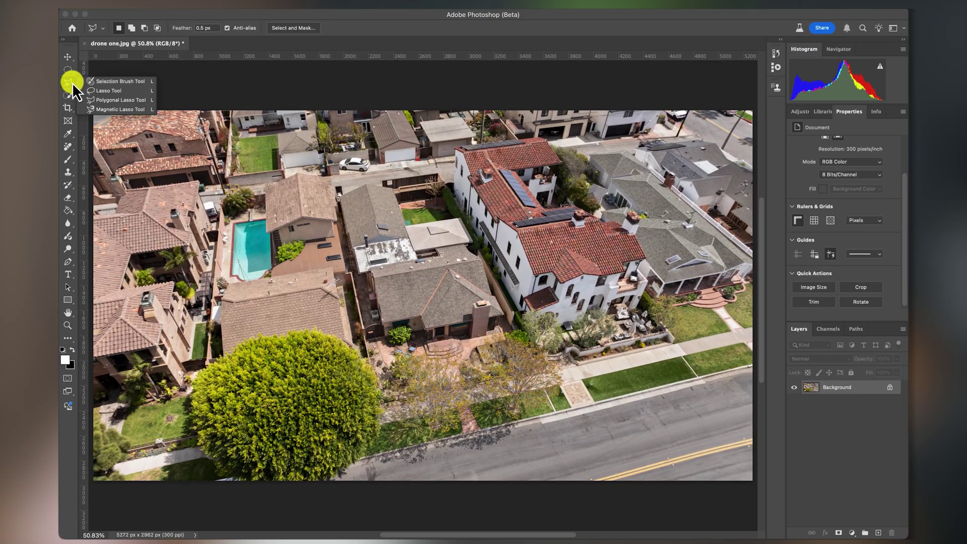
left_click(94, 101)
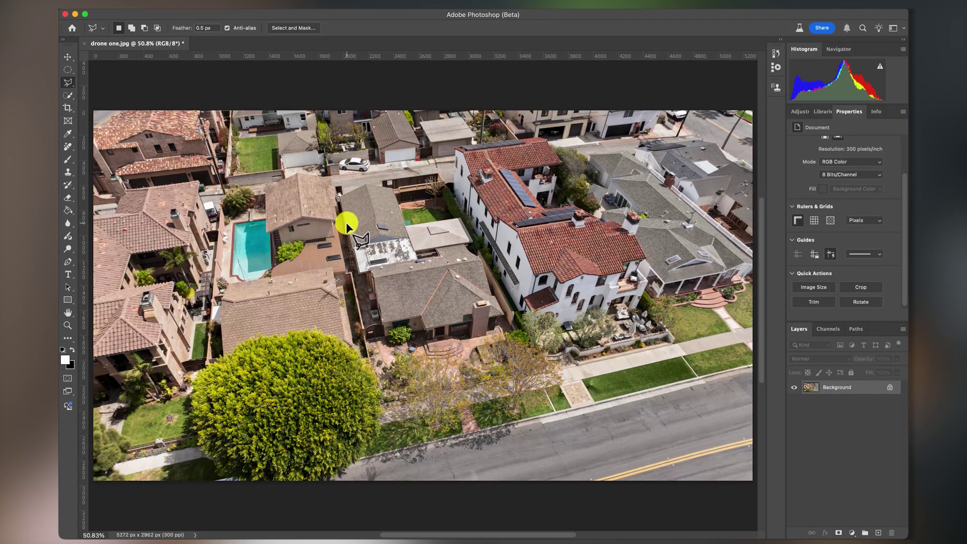
left_click(337, 194)
left_click(383, 403)
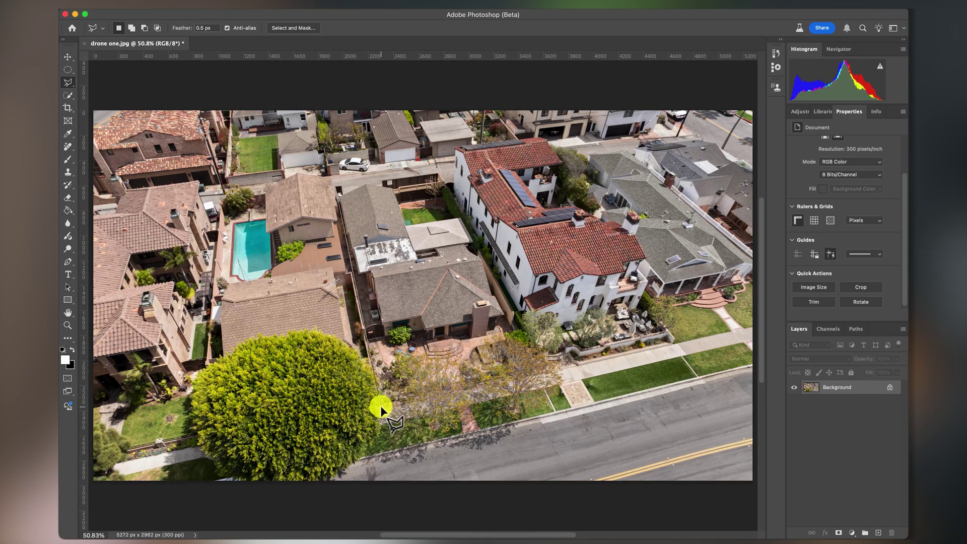
left_click(535, 370)
left_click(511, 318)
left_click(443, 184)
left_click(337, 187)
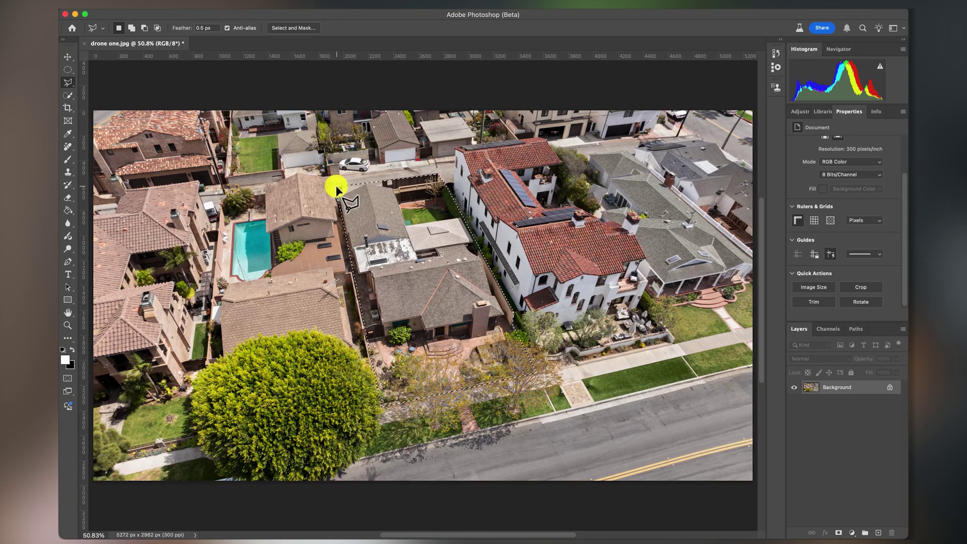
Stroke the lot selection with a 30 px bright red border
right_click(404, 235)
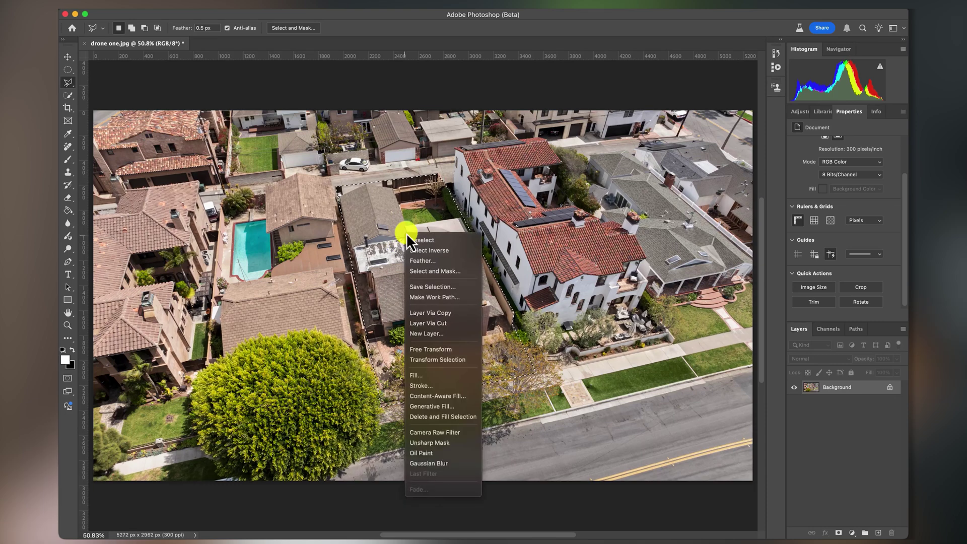
left_click(428, 386)
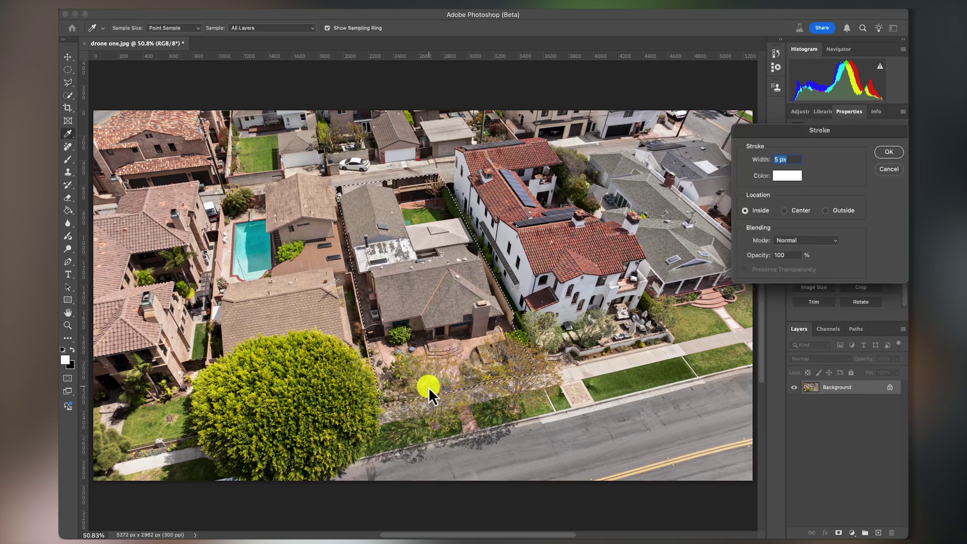
left_click_drag(839, 129, 364, 129)
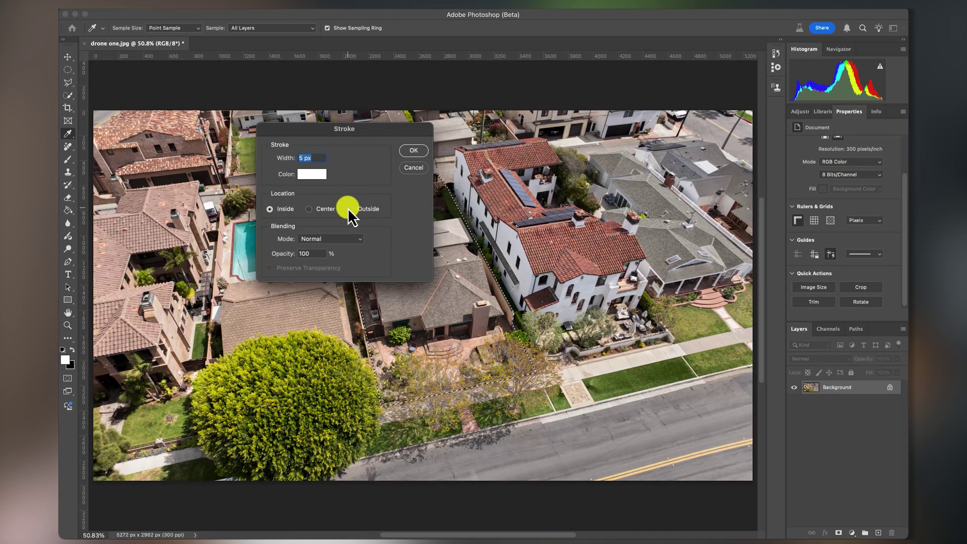
left_click(315, 176)
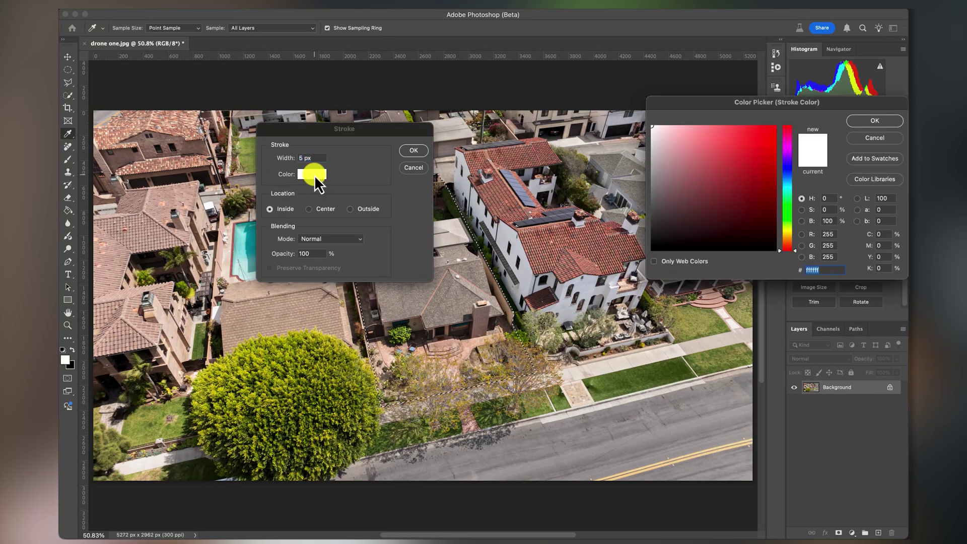
left_click(774, 128)
left_click(874, 121)
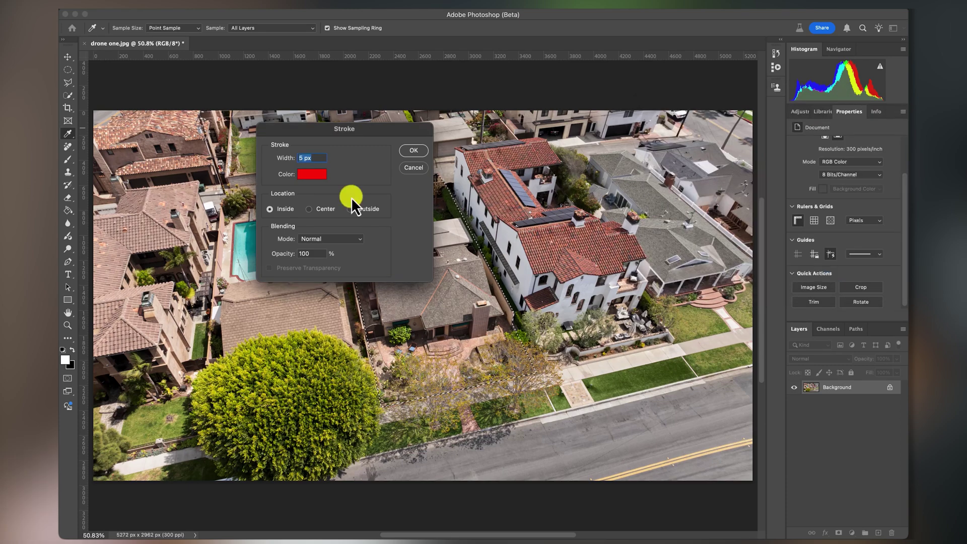
type("30")
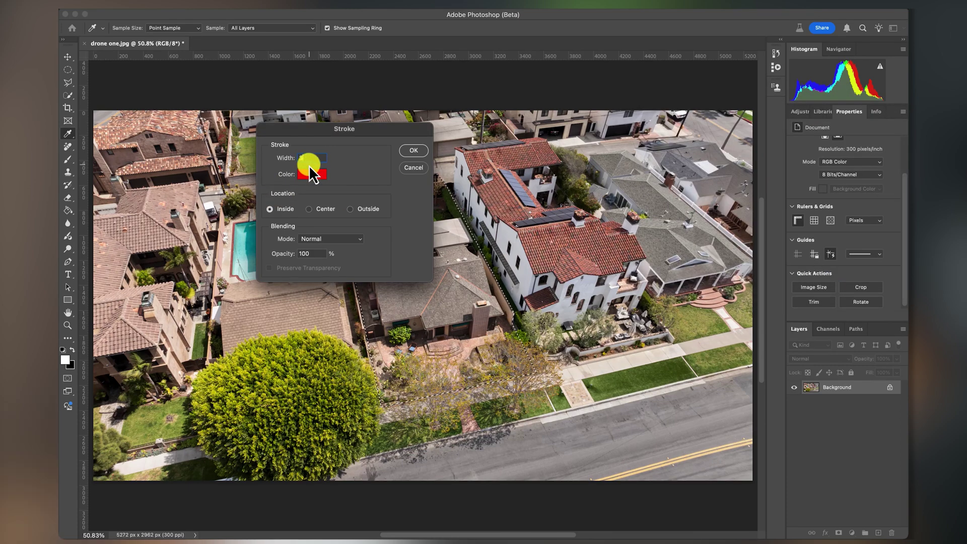
left_click(406, 150)
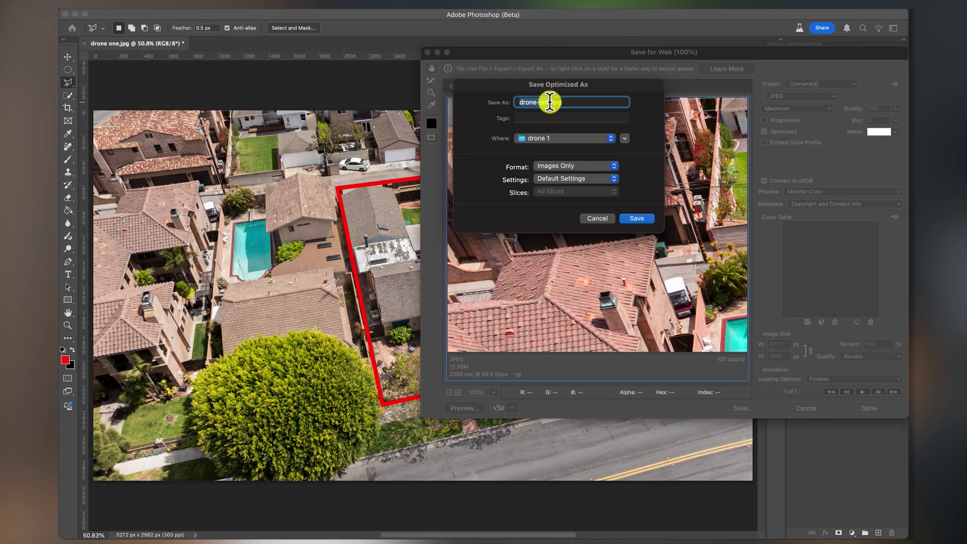
Save the outlined photo for web as drone-one.1.jpg in the drone 1 folder
left_click(549, 102)
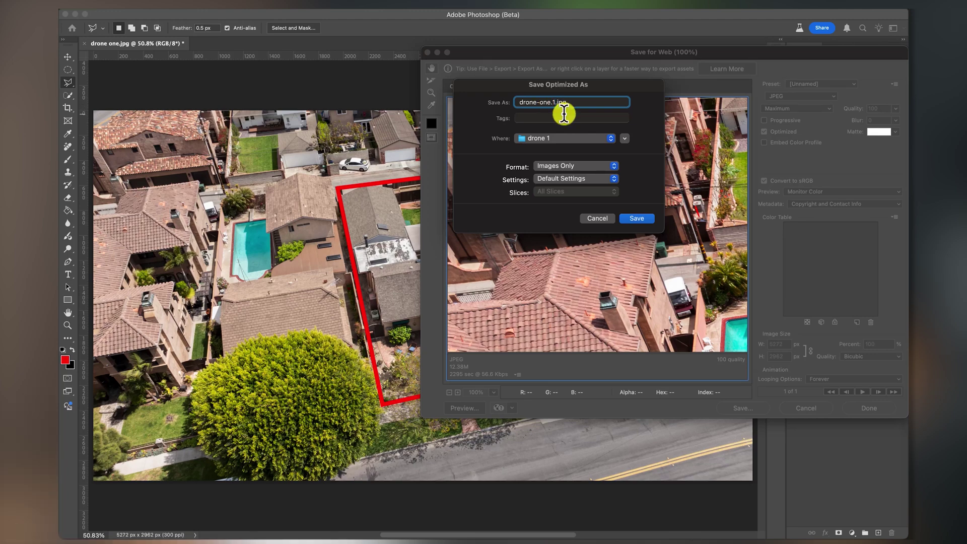
key("Return")
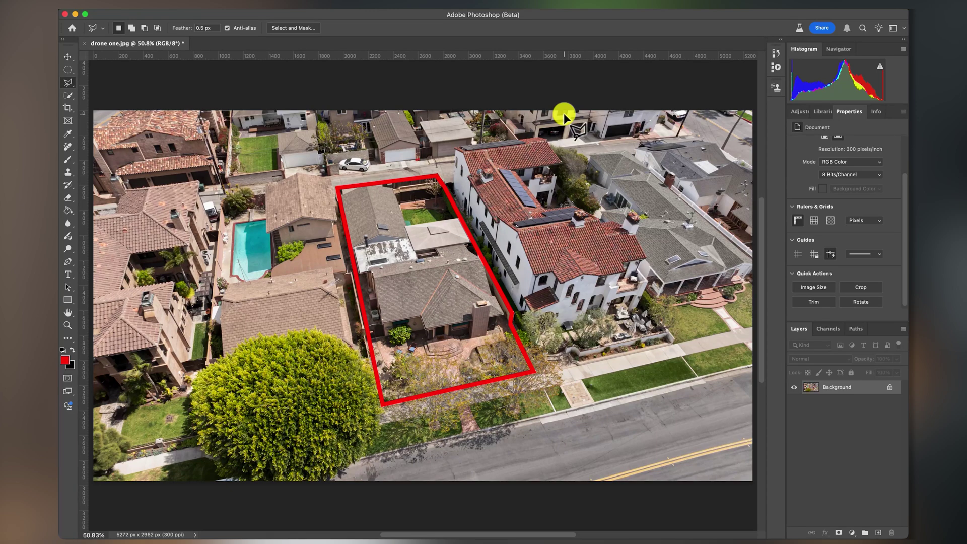
Undo the red stroke and invert the selection to the lot's surroundings
key("super+z")
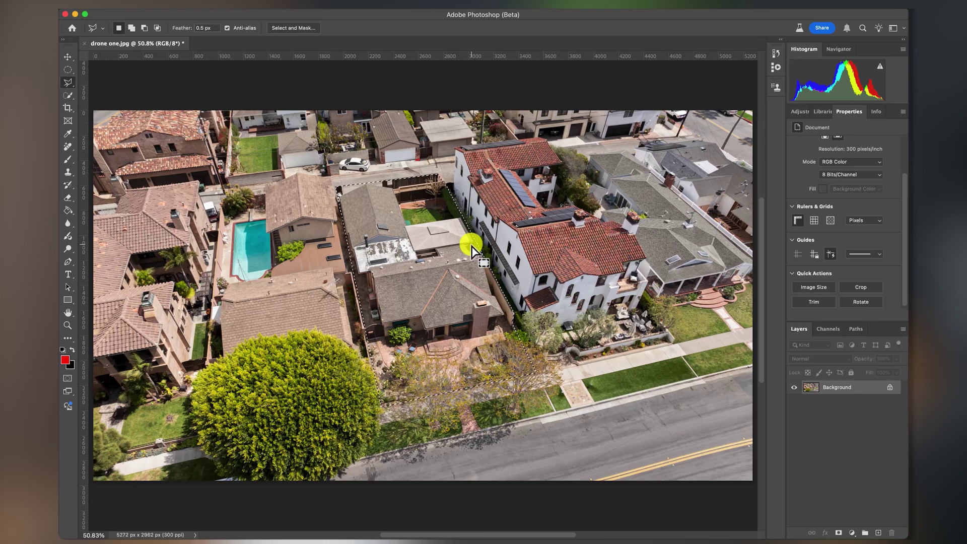
key("super+shift+i")
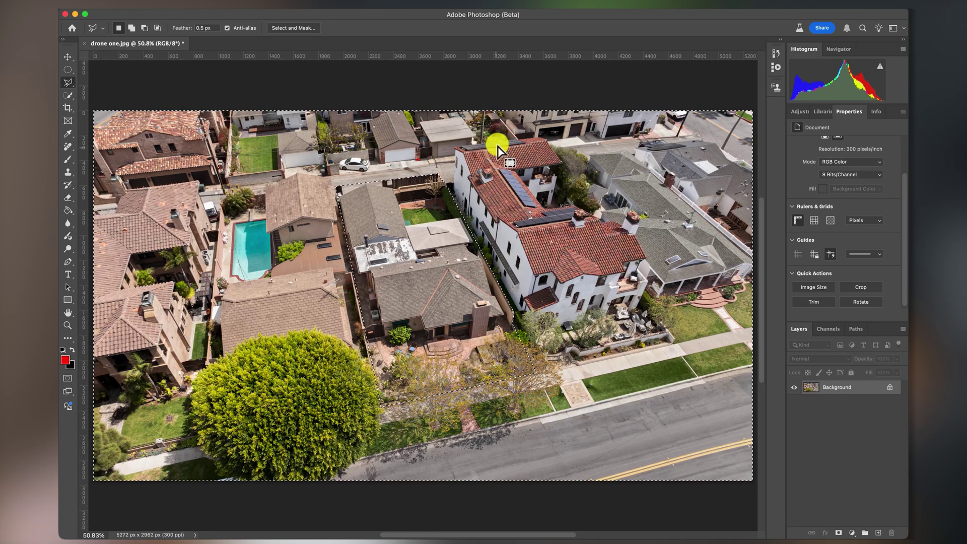
Add a Brightness/Contrast adjustment that darkens the surroundings to brightness -123
left_click(796, 109)
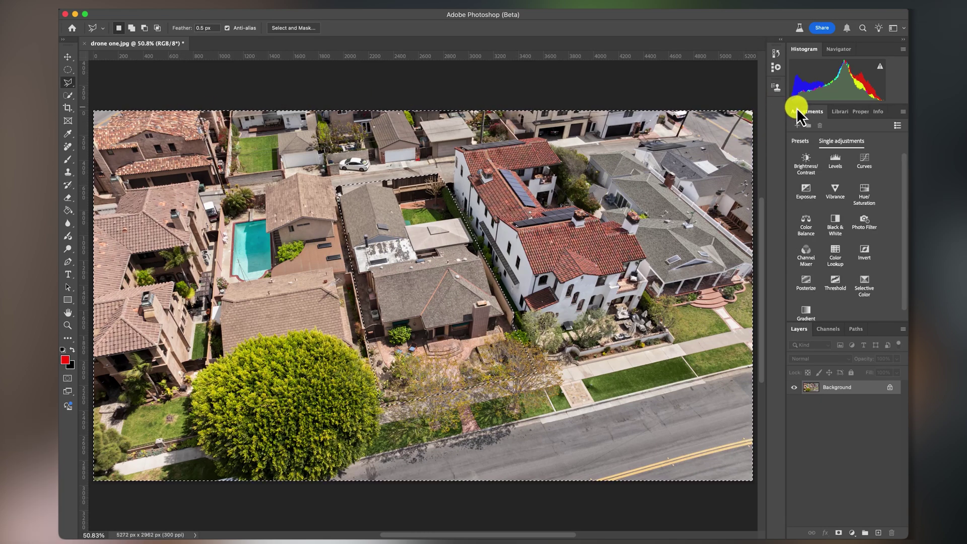
left_click(833, 140)
left_click(398, 9)
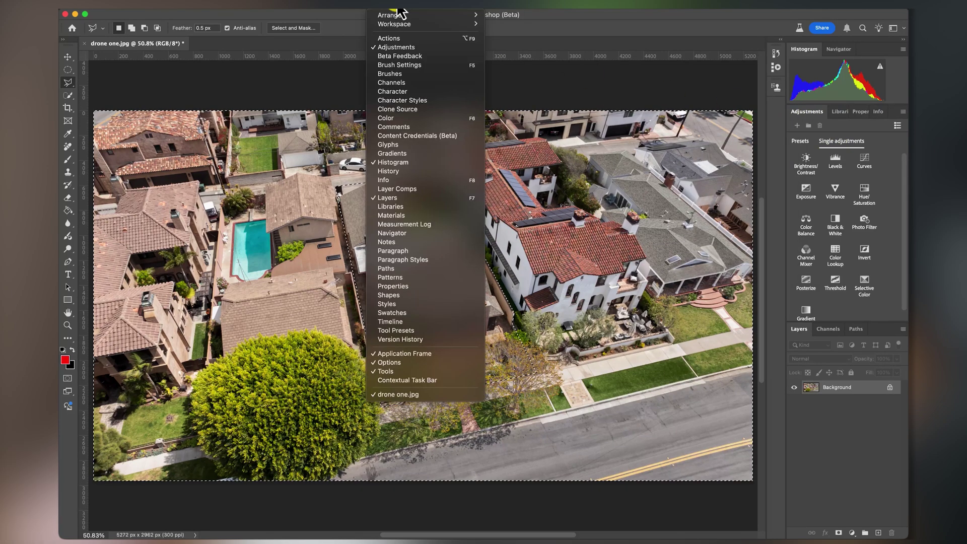
left_click(397, 47)
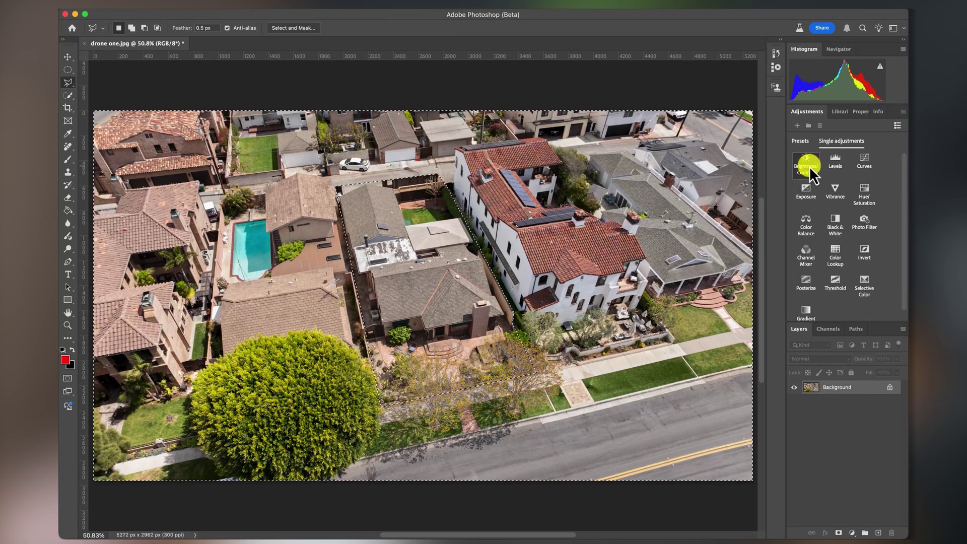
left_click(809, 166)
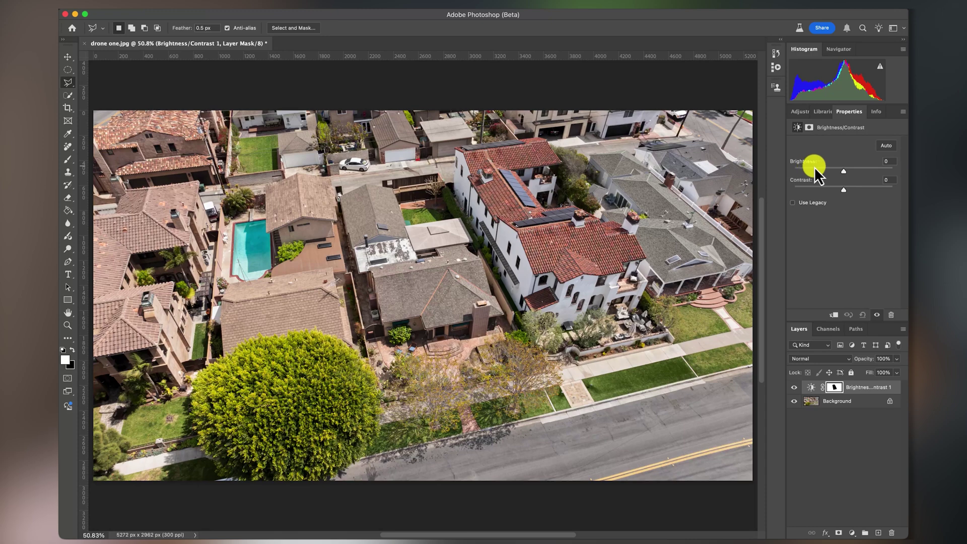
left_click_drag(844, 174, 803, 173)
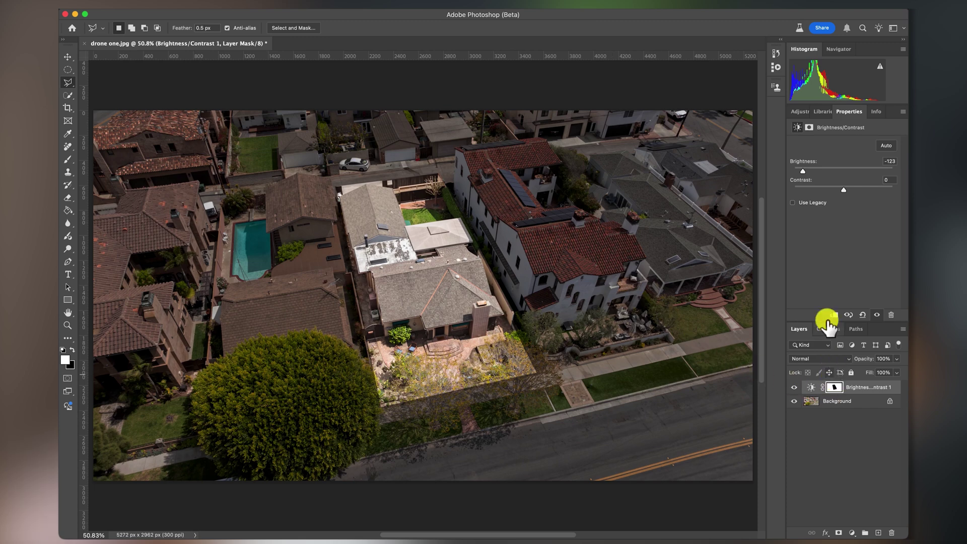
left_click(799, 111)
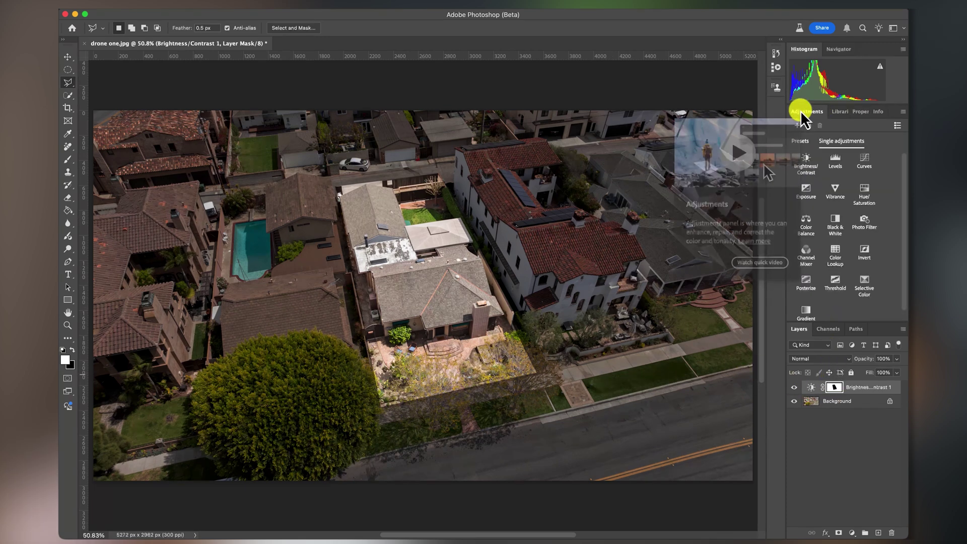
Add a Hue/Saturation adjustment at saturation -100 and select the darkening layer's lot mask
left_click(864, 193)
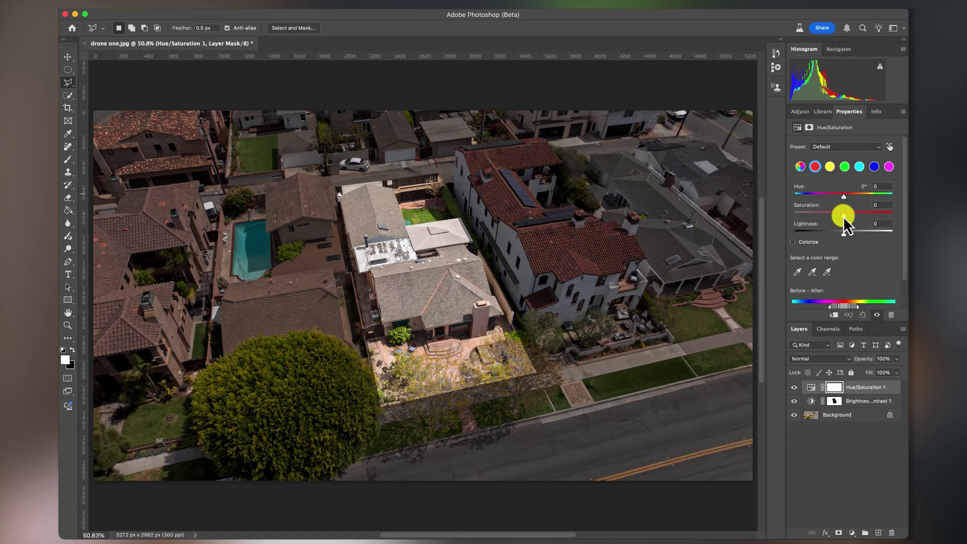
left_click_drag(843, 215, 787, 231)
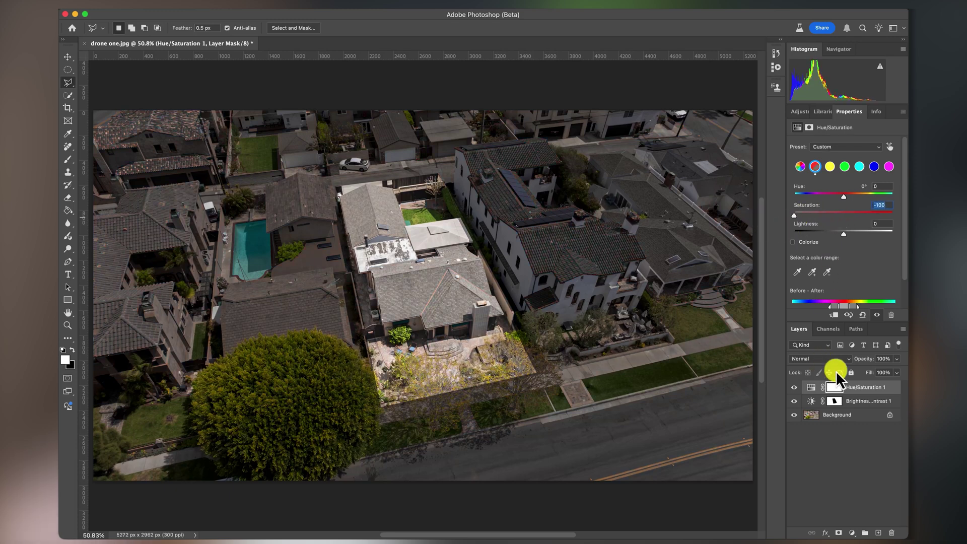
left_click(835, 402)
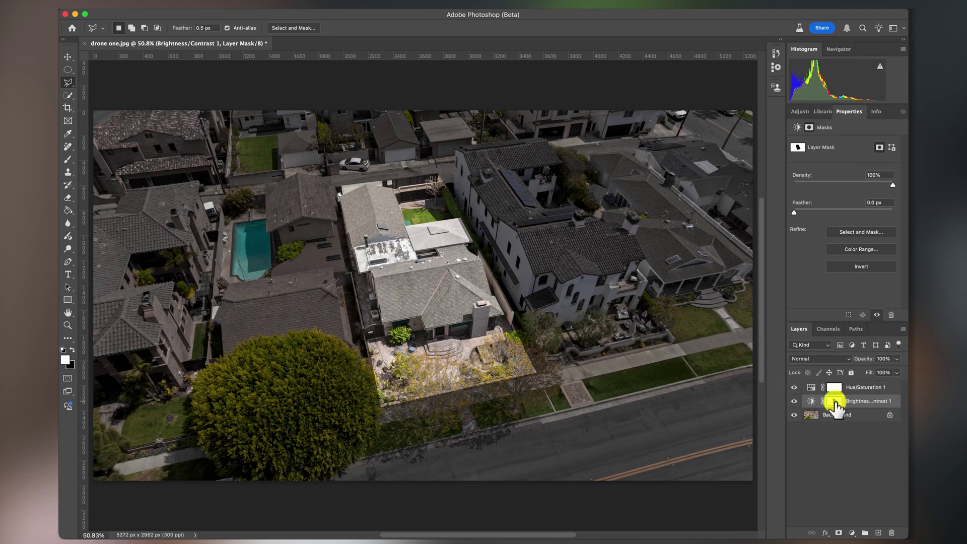
Replace Hue/Saturation 1's mask with the lot mask, then toggle both adjustments to compare
left_click_drag(835, 400, 834, 388)
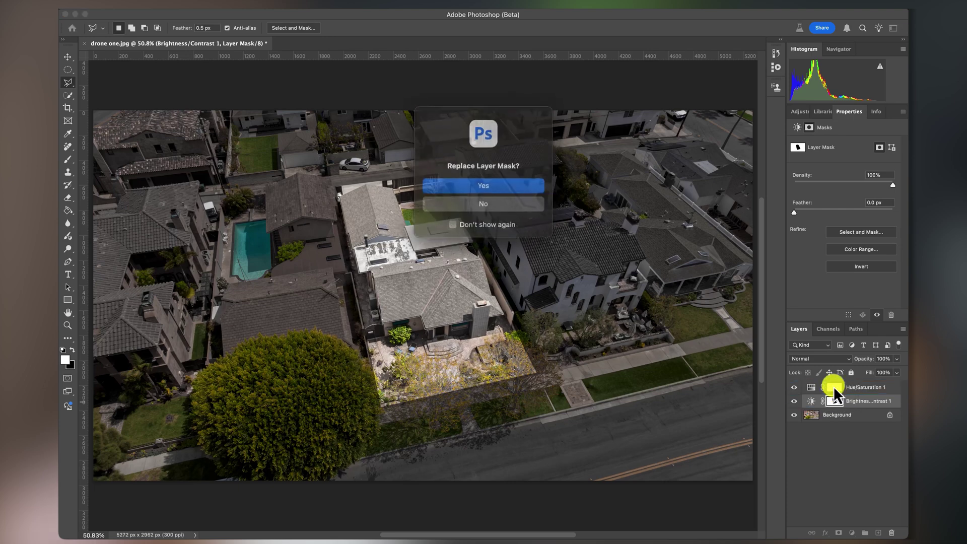
left_click(502, 185)
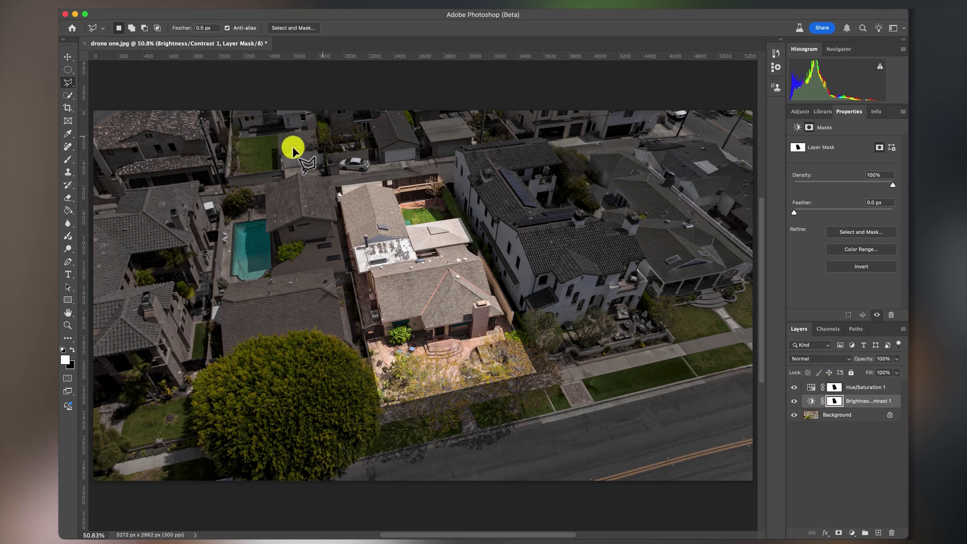
left_click(795, 401)
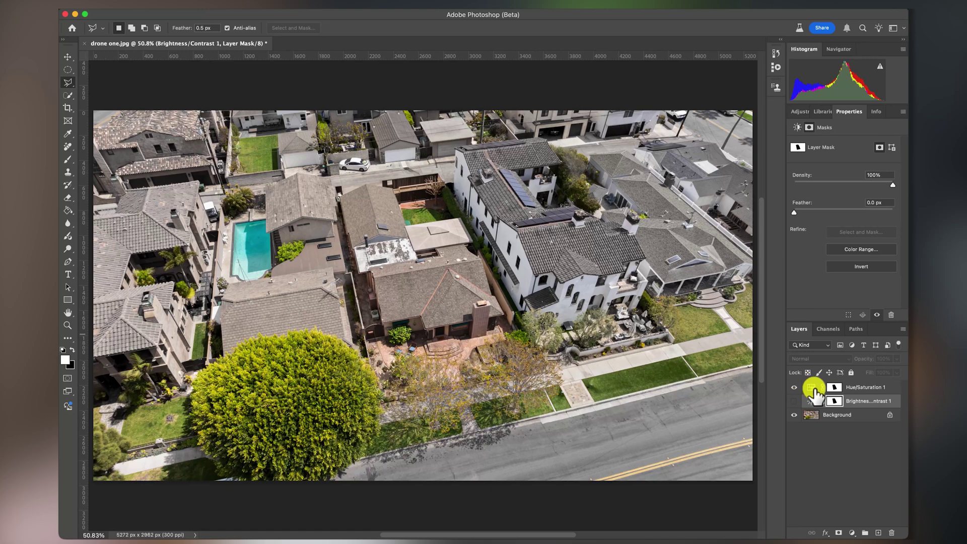
left_click(796, 387)
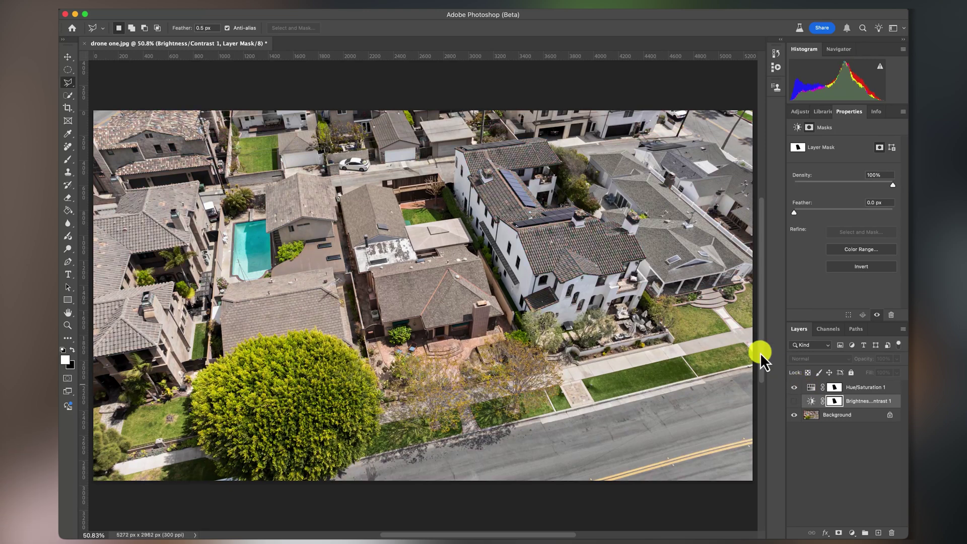
left_click(811, 402)
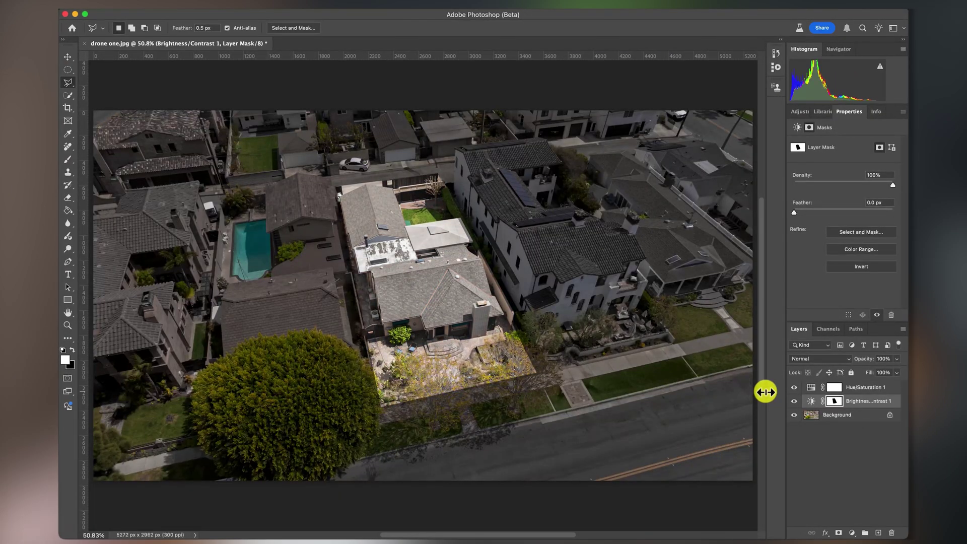
Remove both adjustments, copy the surroundings to Layer 1, and check it by hiding Background
key("super+z")
key("super+z")
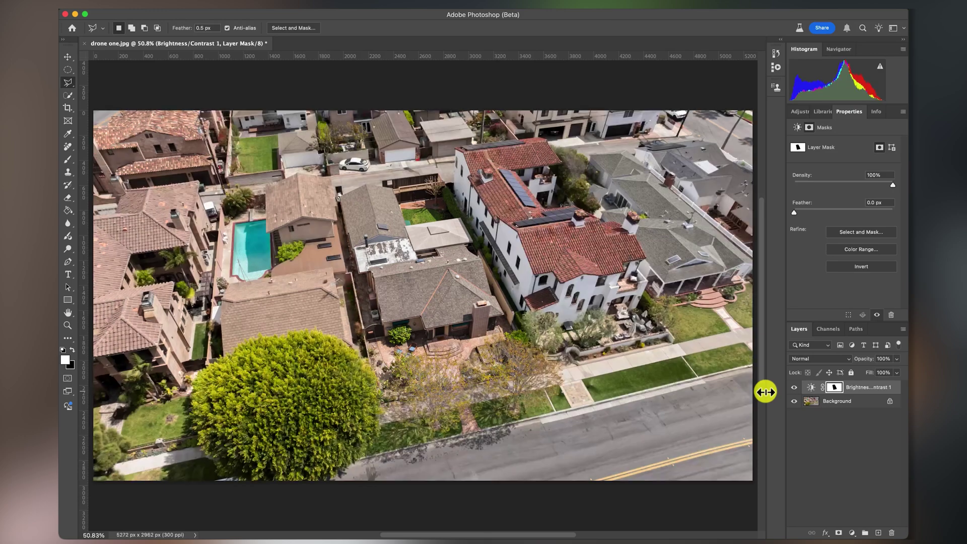
key("super+z")
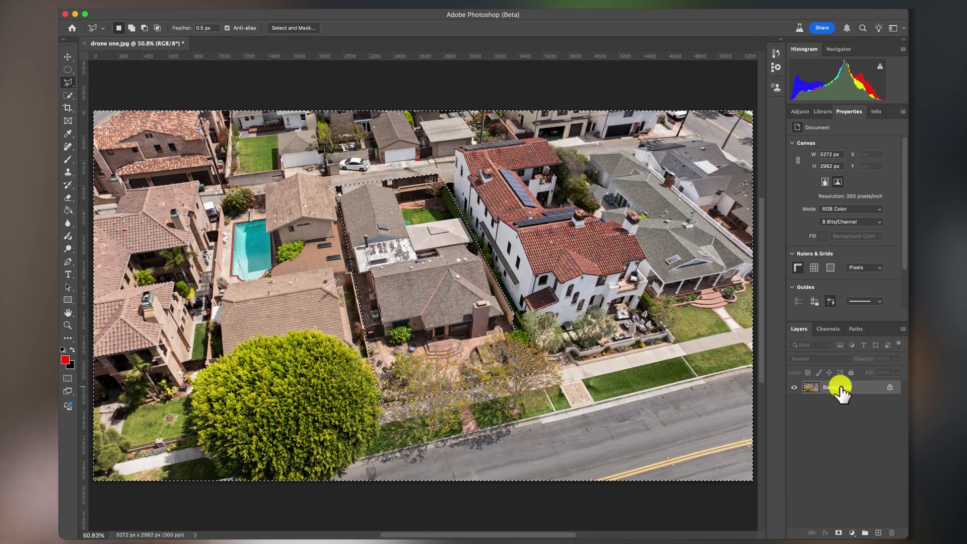
key("super+j")
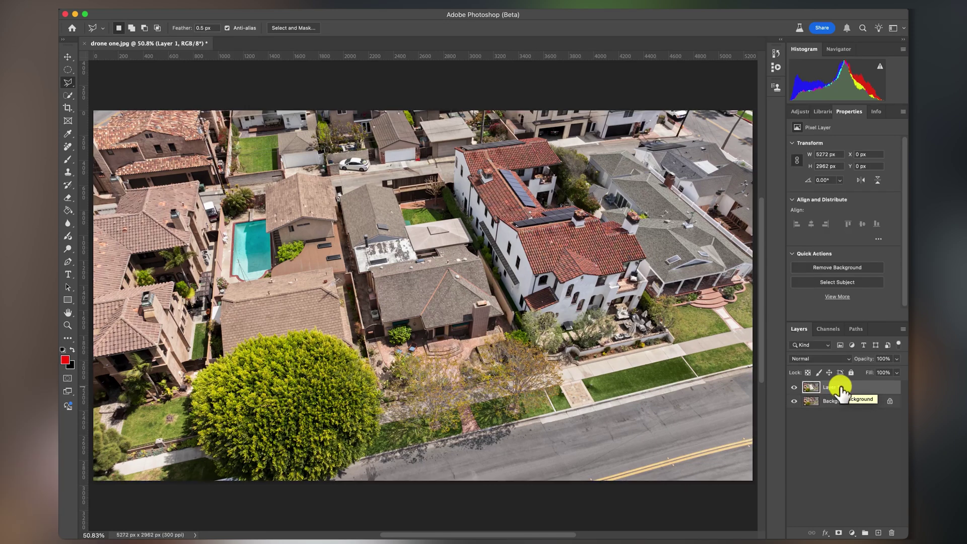
left_click(794, 387, "alt")
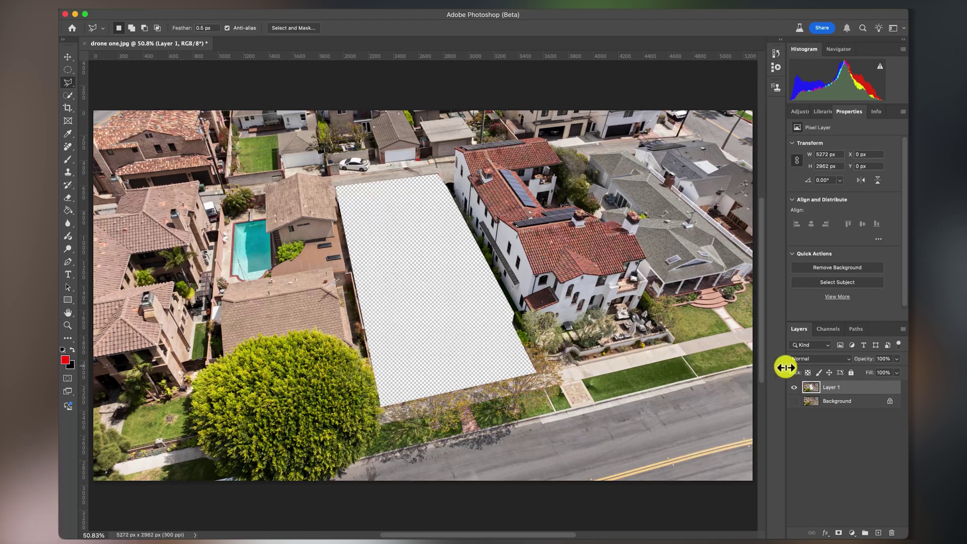
left_click(795, 388, "alt")
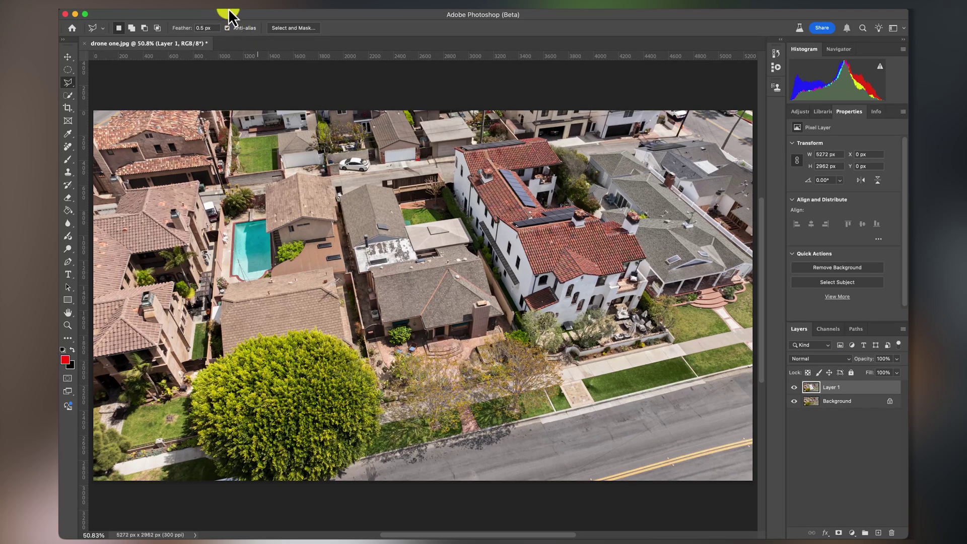
Apply a Gaussian Blur of radius 7.4 pixels to Layer 1
left_click(305, 10)
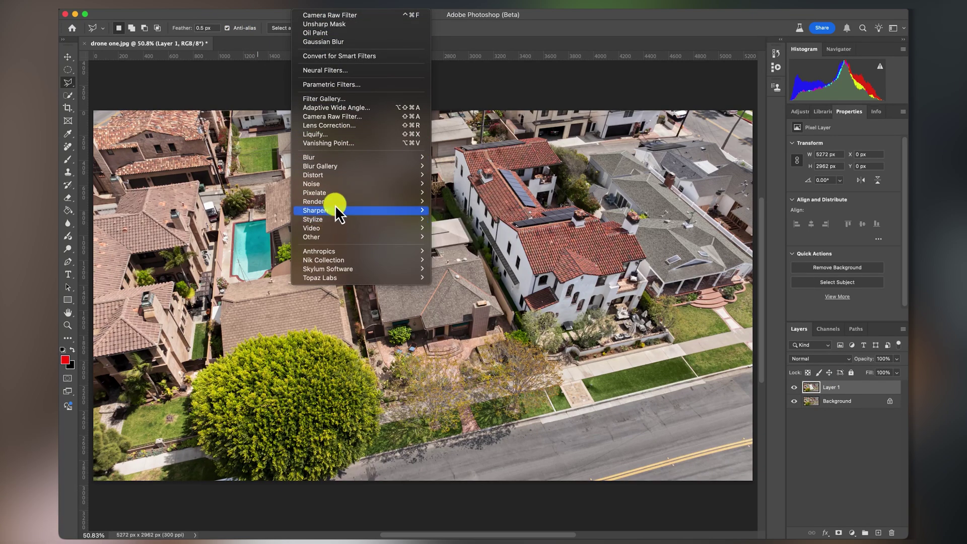
mouse_move(334, 158)
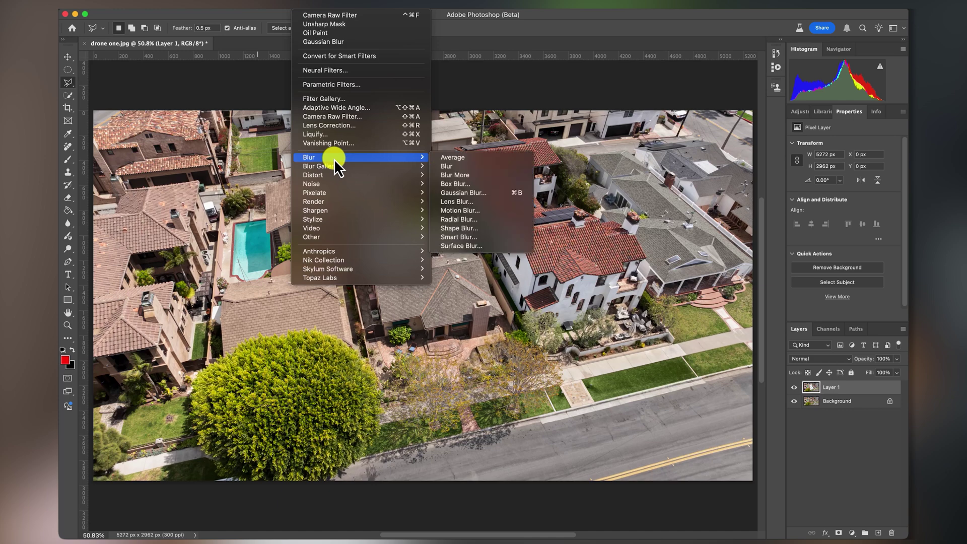
left_click(468, 193)
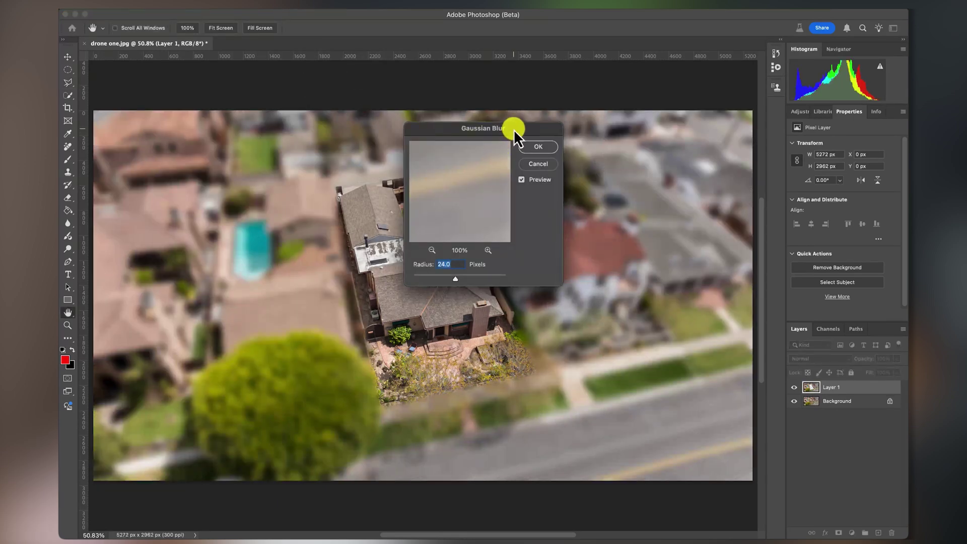
left_click_drag(514, 129, 748, 124)
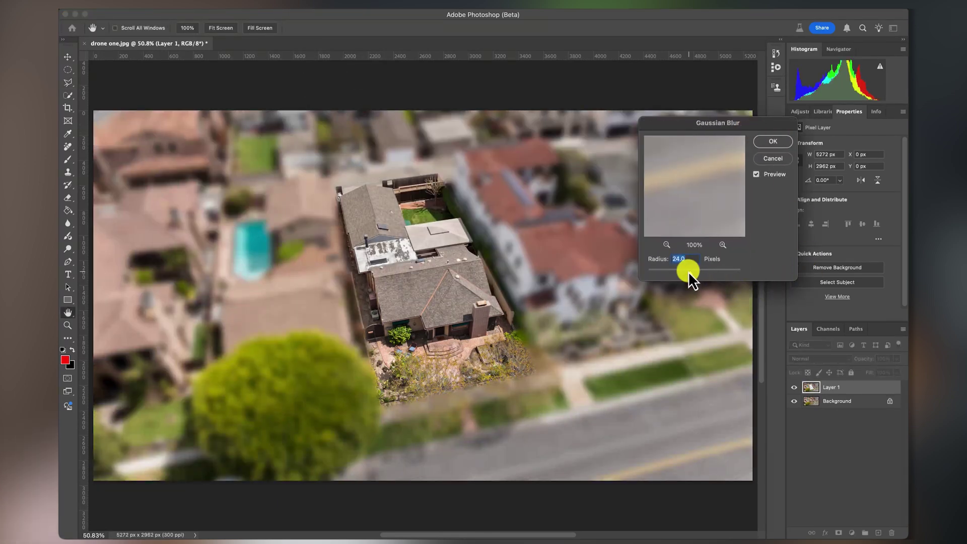
left_click_drag(688, 271, 687, 271)
left_click(772, 141)
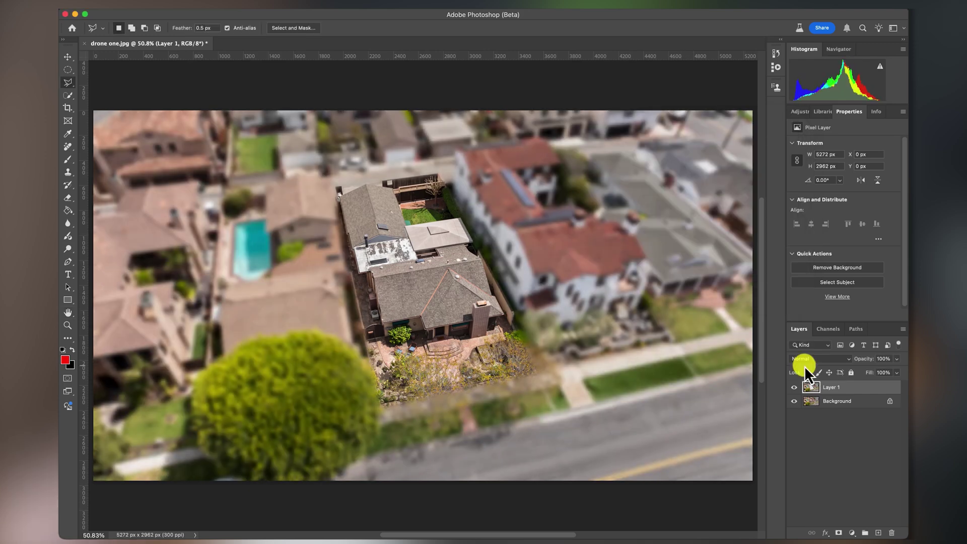